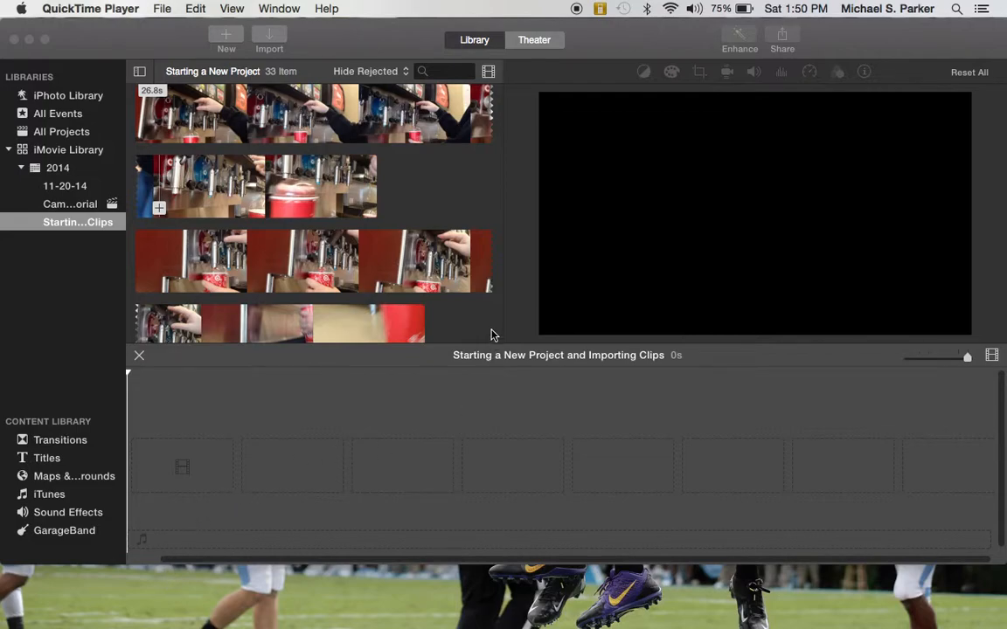
Select the 16.8 s corgi clip in the event browser at the frame where the dog runs with a stick.
{"action": "left_click", "coordinate": [430, 269]}
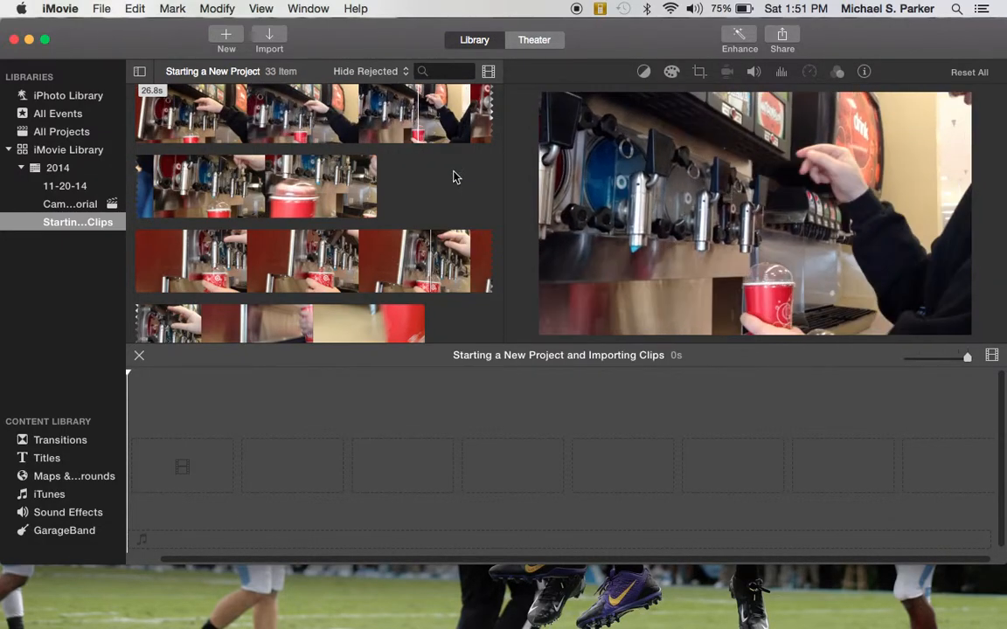
{"action": "scroll", "coordinate": [452, 174], "scroll_direction": "down", "scroll_amount": 5}
{"action": "scroll", "coordinate": [453, 177], "scroll_direction": "up", "scroll_amount": 5}
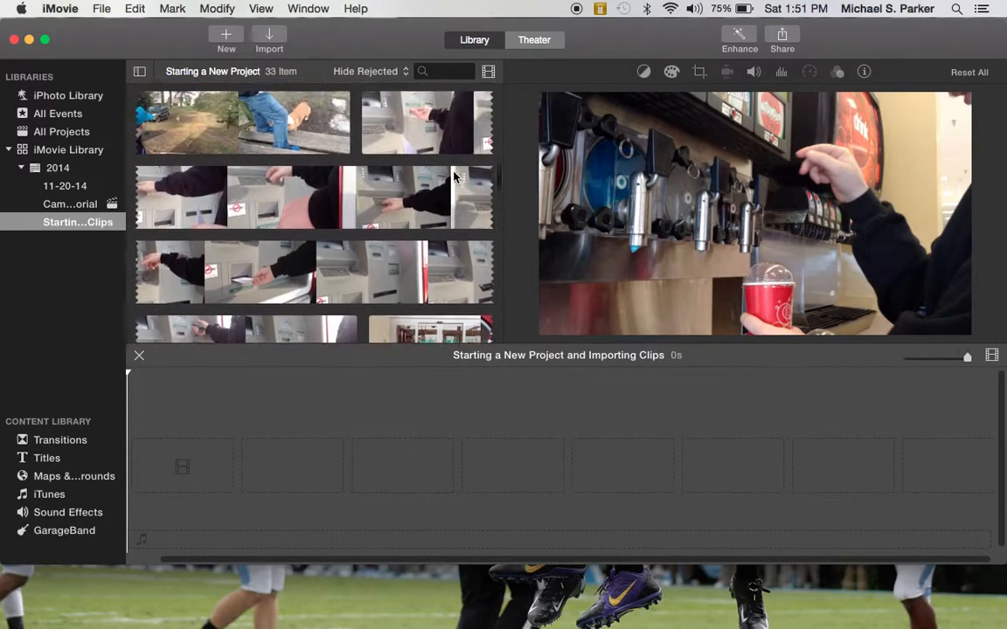
{"action": "scroll", "coordinate": [453, 177], "scroll_direction": "up", "scroll_amount": 6}
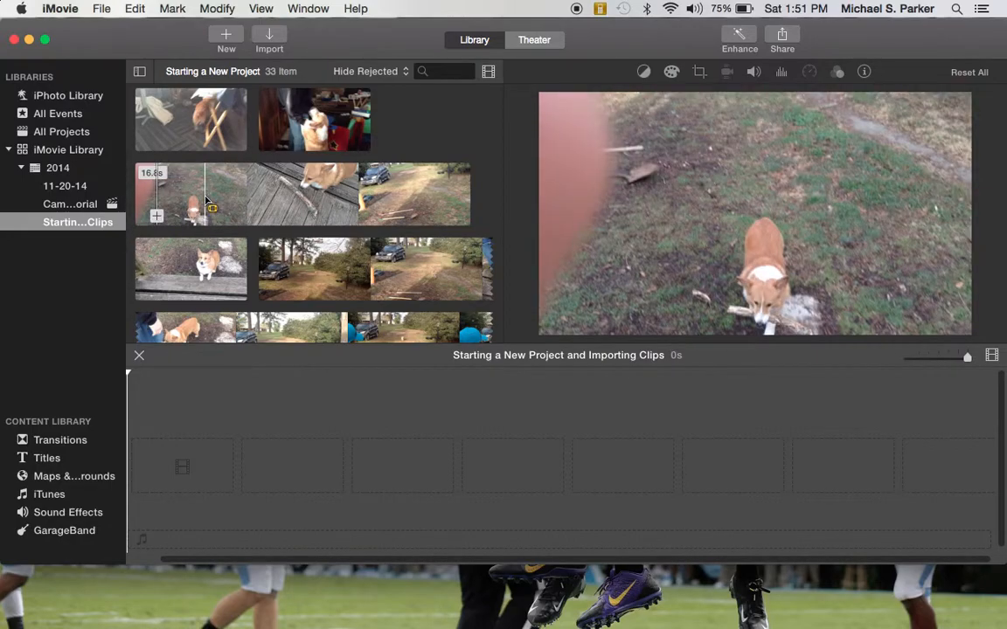
{"action": "left_click", "coordinate": [256, 188]}
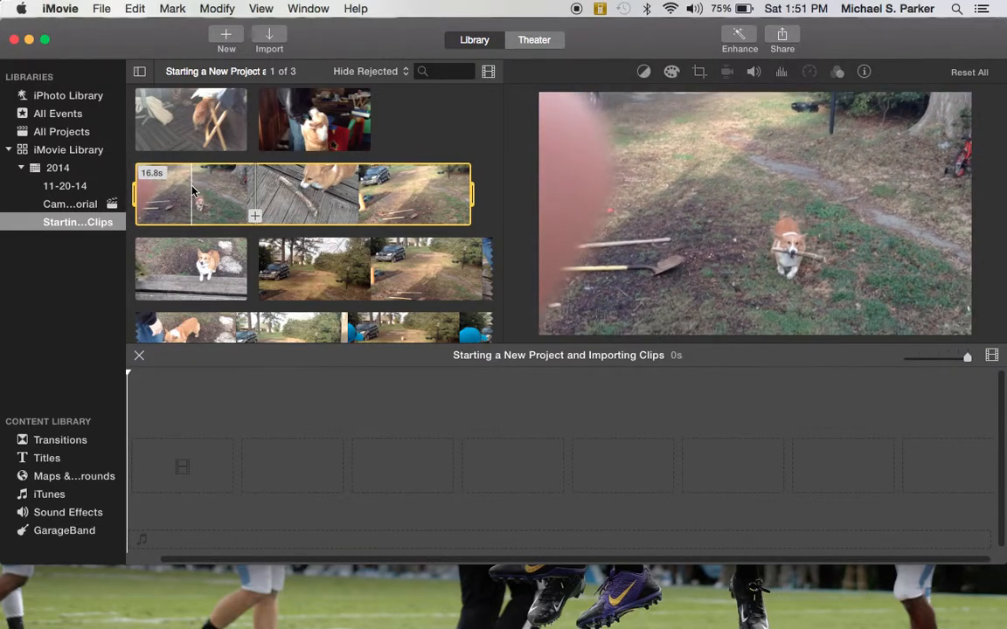
{"action": "left_click", "coordinate": [192, 187]}
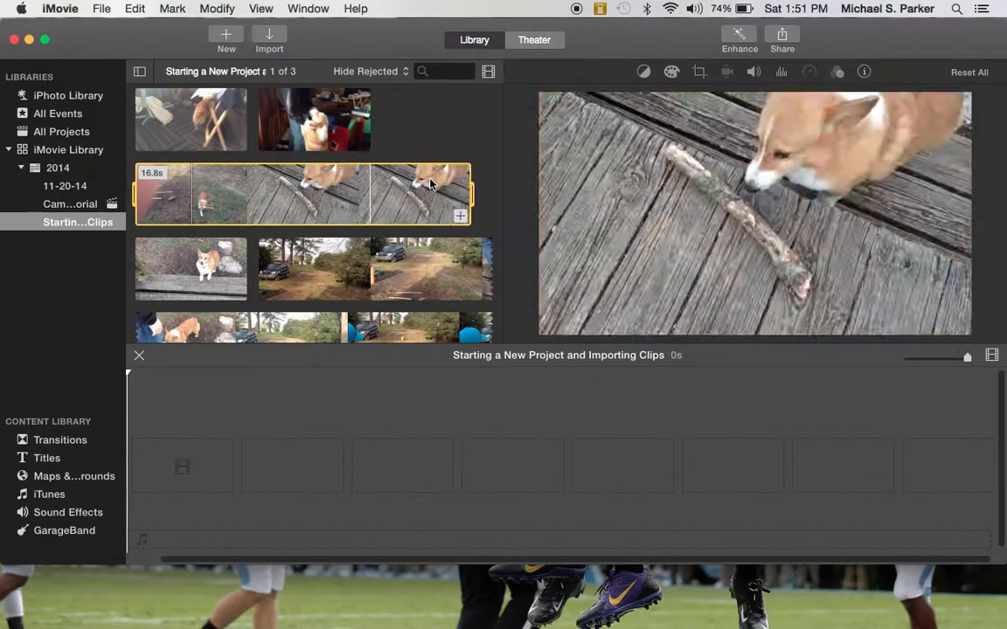
Crop the corgi clip to leave out most of the finger along the picture's edge, then undo the crop.
{"action": "mouse_move", "coordinate": [593, 186]}
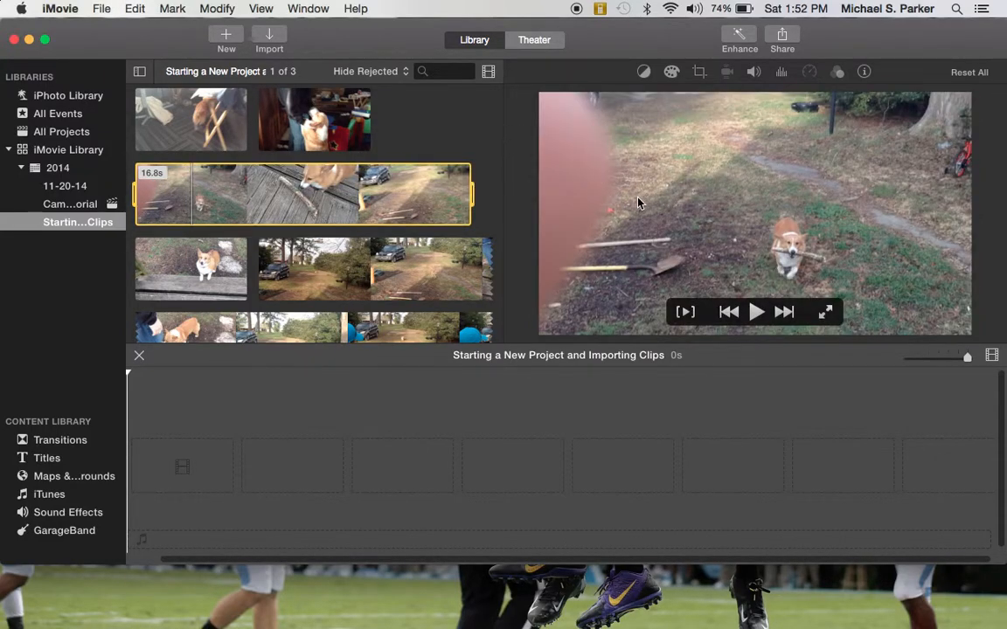
{"action": "left_click", "coordinate": [699, 72]}
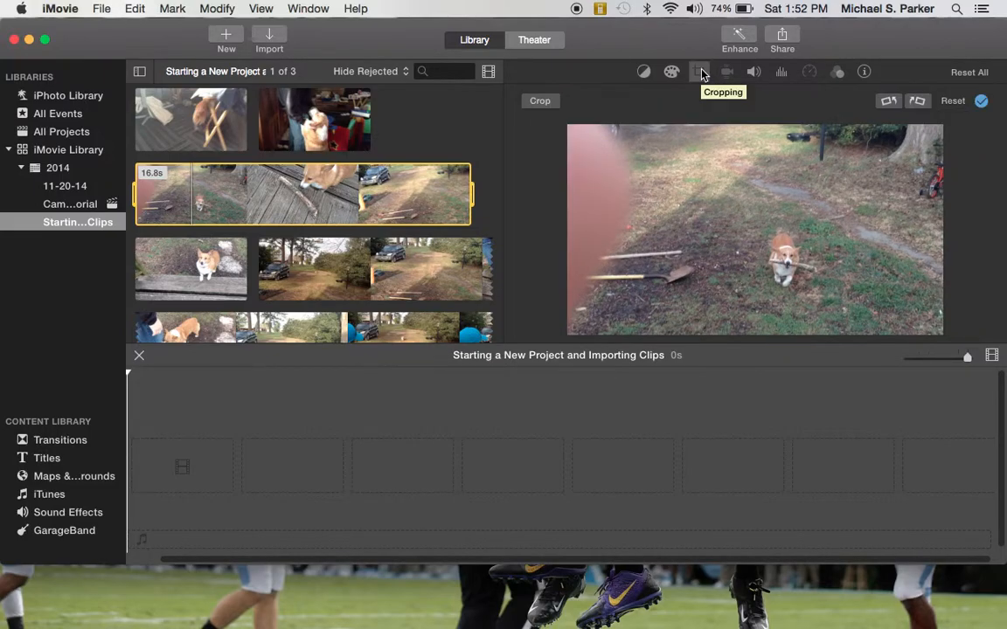
{"action": "left_click", "coordinate": [542, 102]}
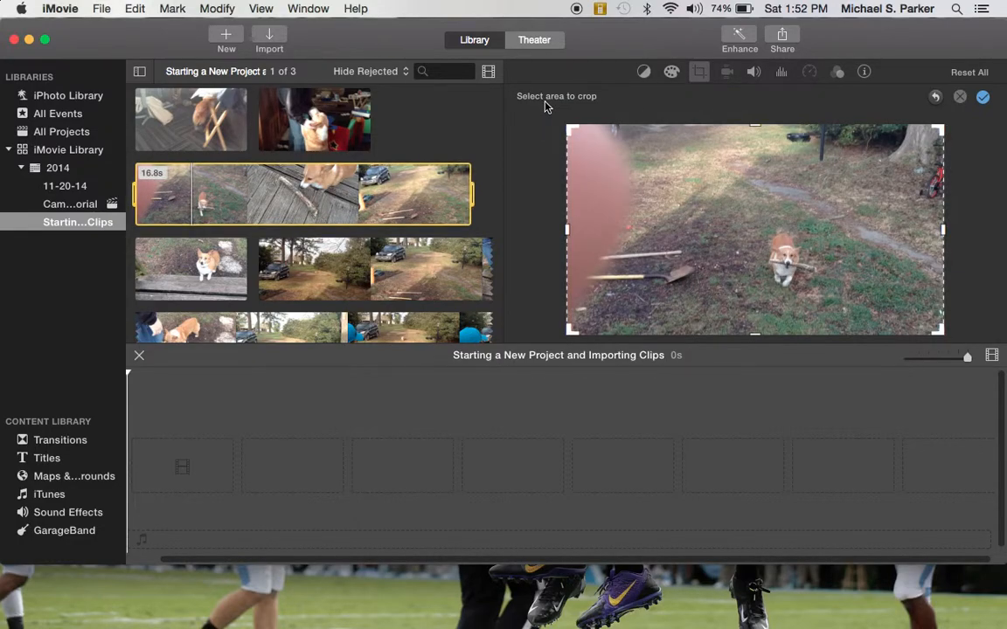
{"action": "left_click_drag", "start_coordinate": [569, 130], "coordinate": [651, 155]}
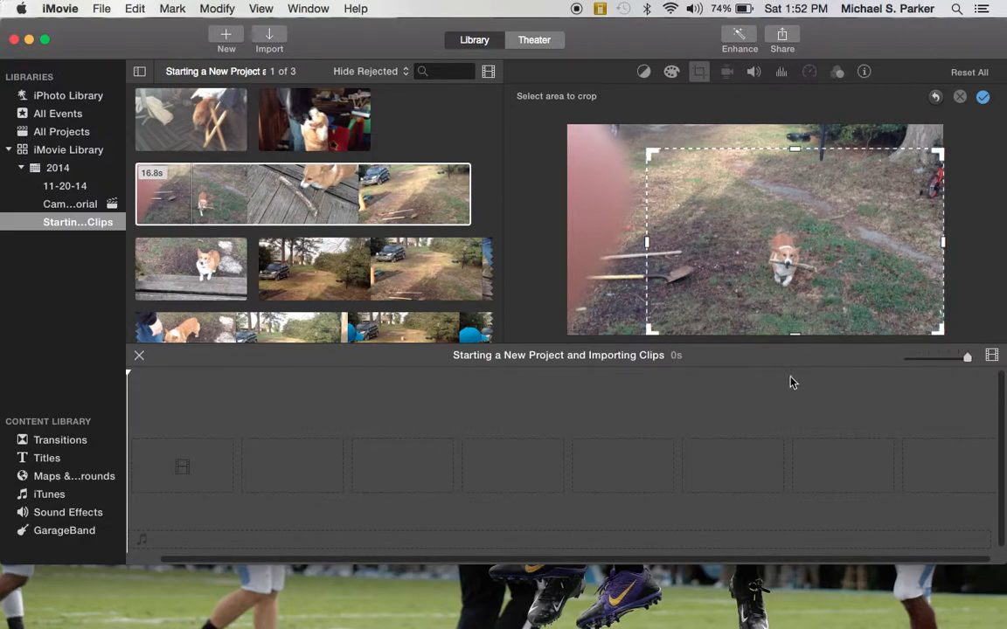
{"action": "left_click", "coordinate": [495, 197]}
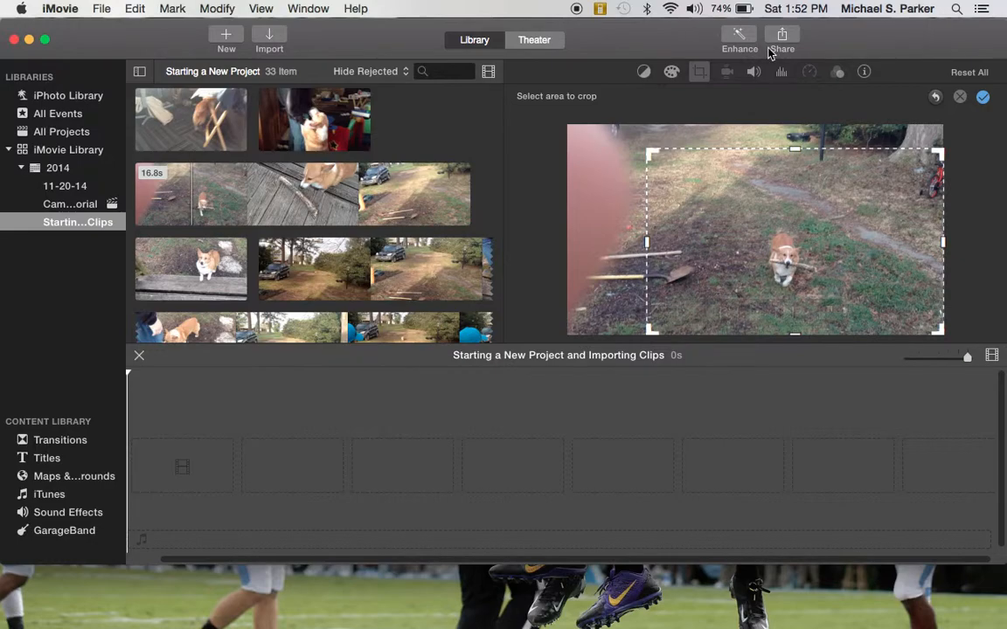
{"action": "left_click", "coordinate": [983, 97]}
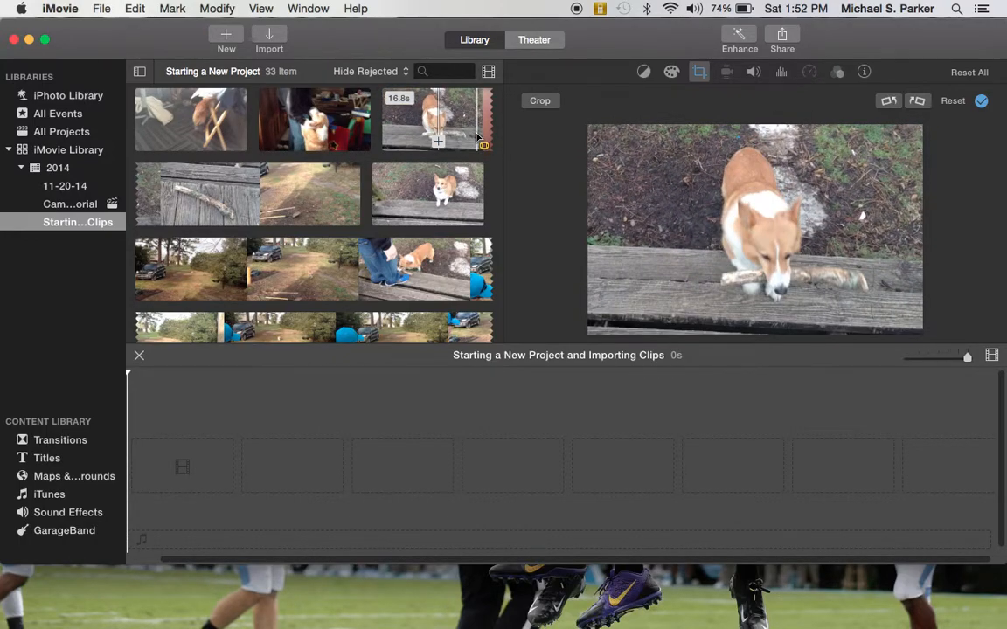
{"action": "key", "text": "super+z"}
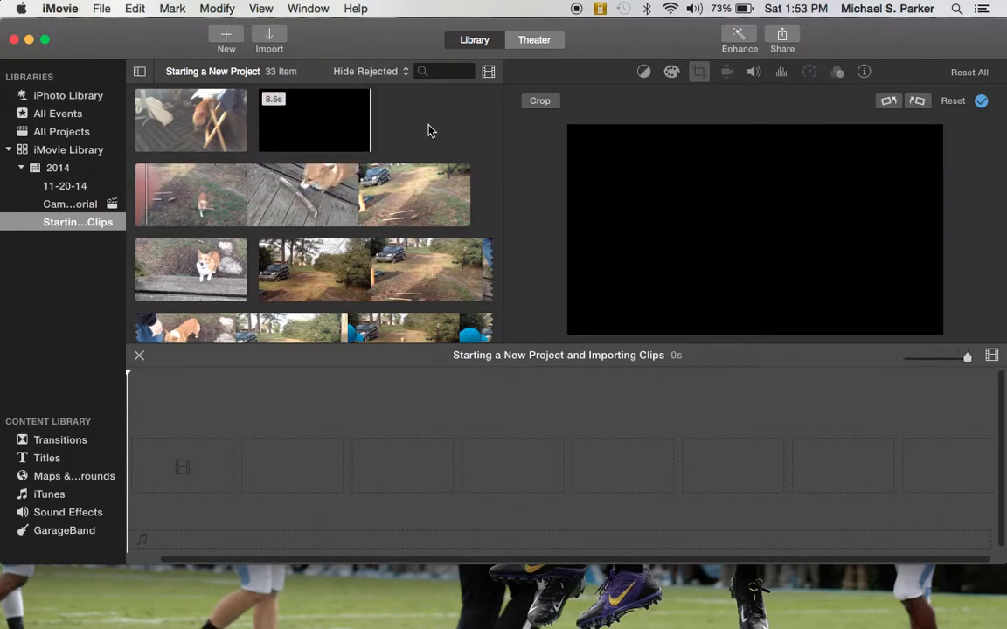
Add the still photo of the shouting boy to the empty project timeline and play back its Ken Burns motion.
{"action": "scroll", "coordinate": [429, 131], "scroll_direction": "down", "scroll_amount": 10}
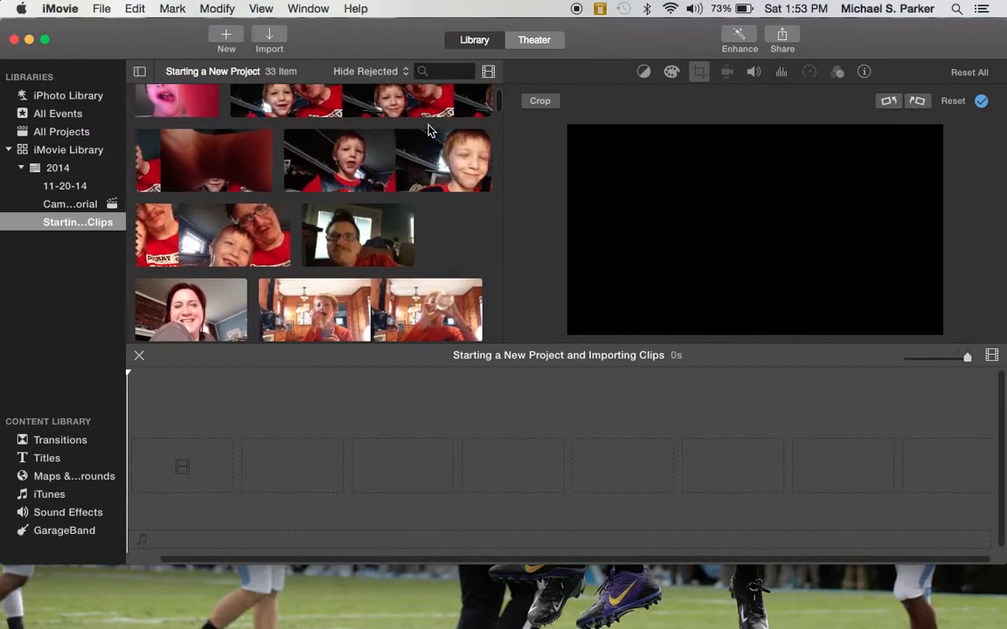
{"action": "scroll", "coordinate": [216, 151], "scroll_direction": "up", "scroll_amount": 3}
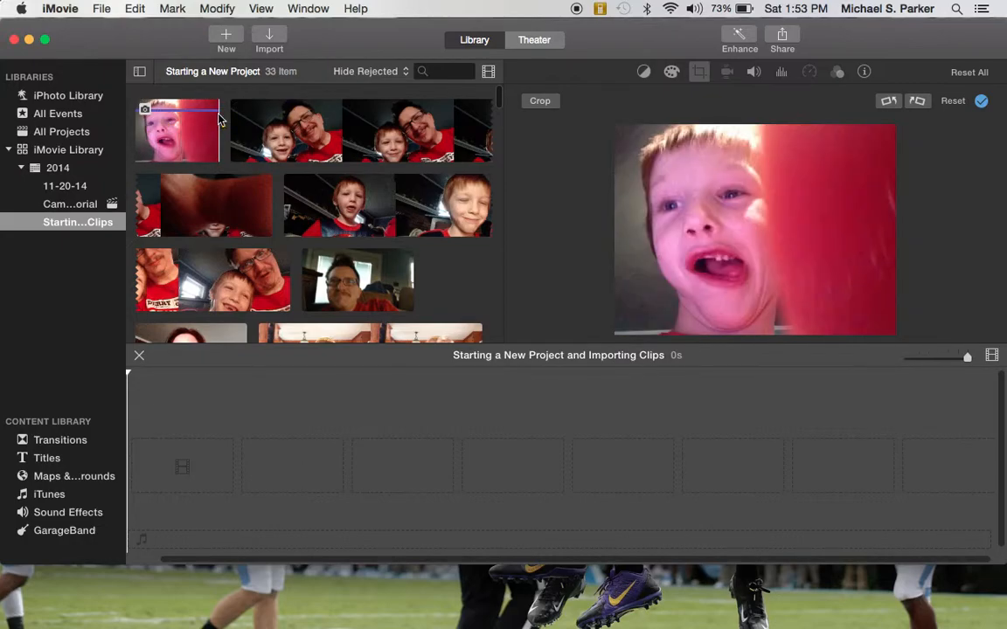
{"action": "left_click", "coordinate": [172, 129]}
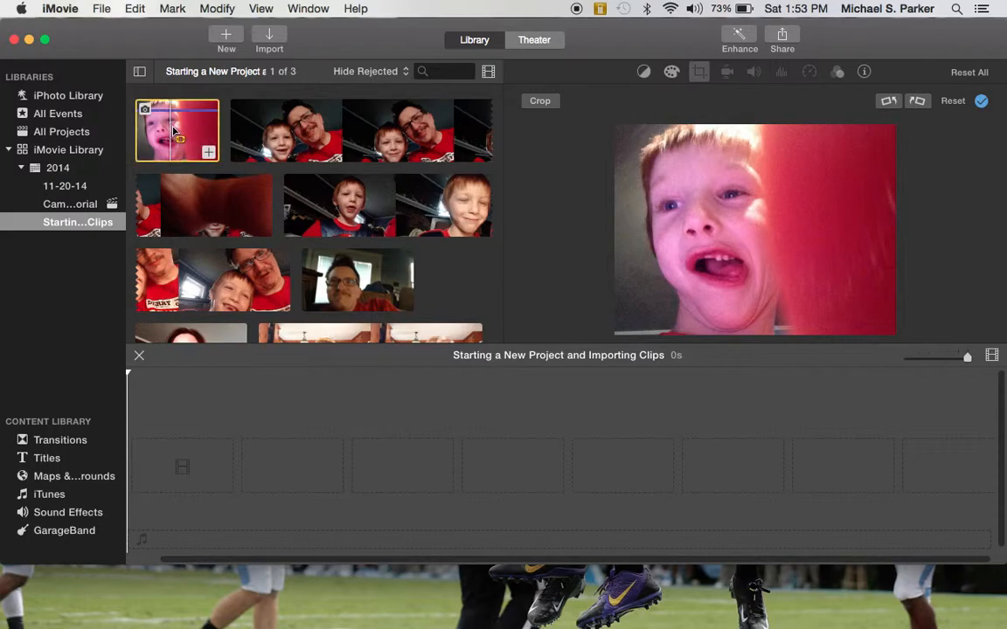
{"action": "left_click_drag", "start_coordinate": [174, 132], "coordinate": [198, 448]}
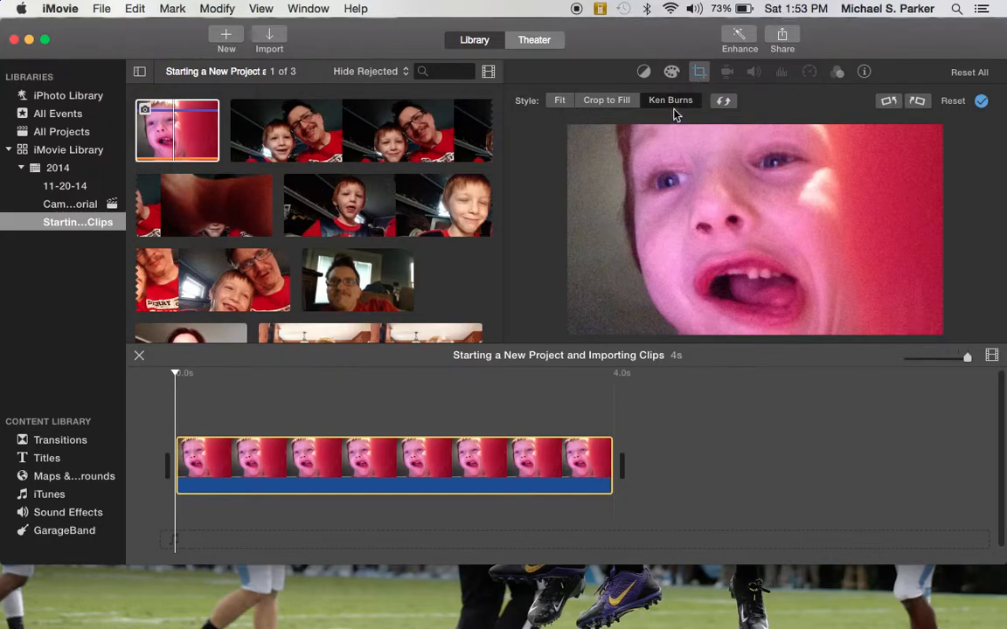
{"action": "left_click", "coordinate": [706, 424]}
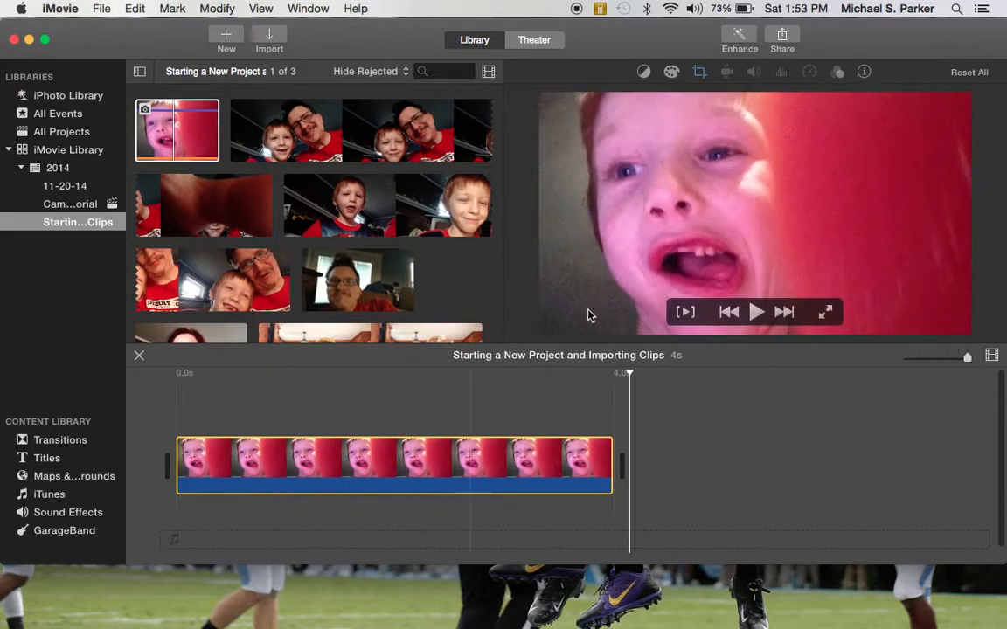
{"action": "key", "text": "space"}
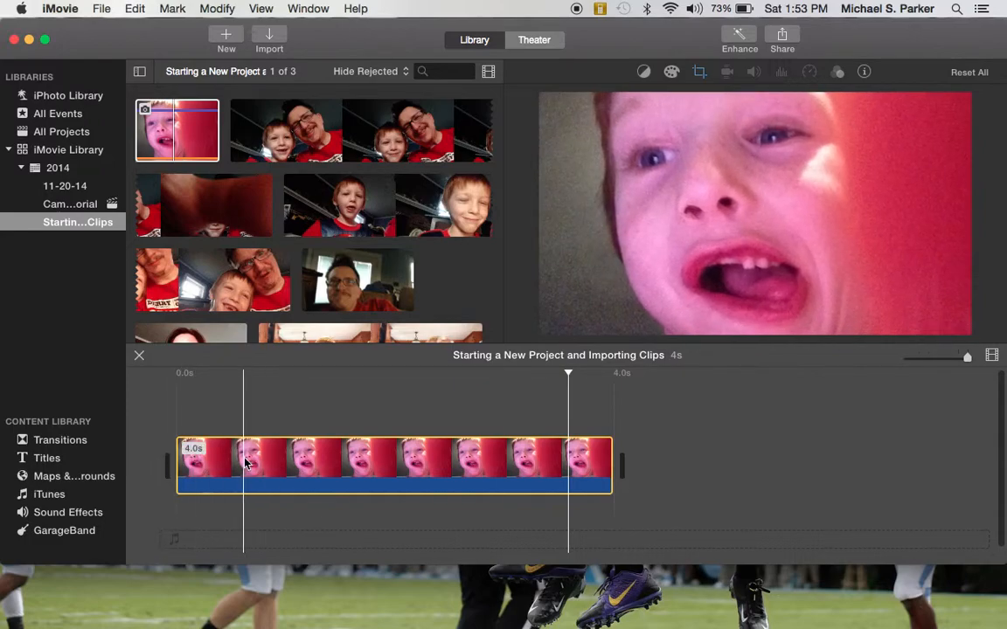
Enlarge the photo's Ken Burns Start frame and position it around the boy's whole face.
{"action": "key", "text": "c"}
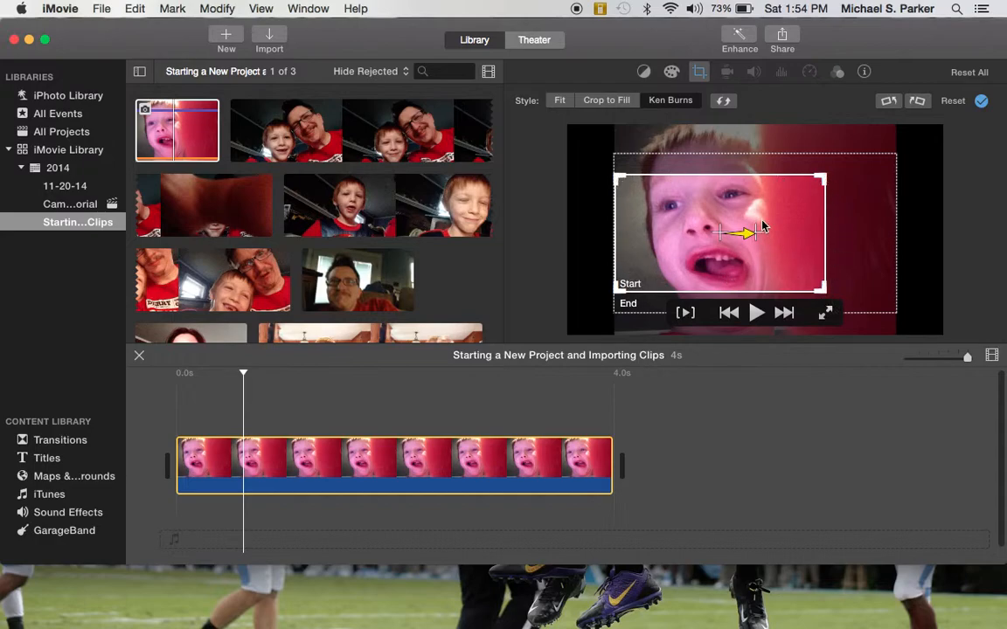
{"action": "mouse_move", "coordinate": [715, 234]}
{"action": "left_mouse_down"}
{"action": "mouse_move", "coordinate": [750, 246]}
{"action": "mouse_move", "coordinate": [795, 231]}
{"action": "mouse_move", "coordinate": [722, 191]}
{"action": "mouse_move", "coordinate": [695, 216]}
{"action": "mouse_move", "coordinate": [752, 218]}
{"action": "mouse_move", "coordinate": [760, 229]}
{"action": "mouse_move", "coordinate": [712, 229]}
{"action": "mouse_move", "coordinate": [714, 213]}
{"action": "left_mouse_up"}
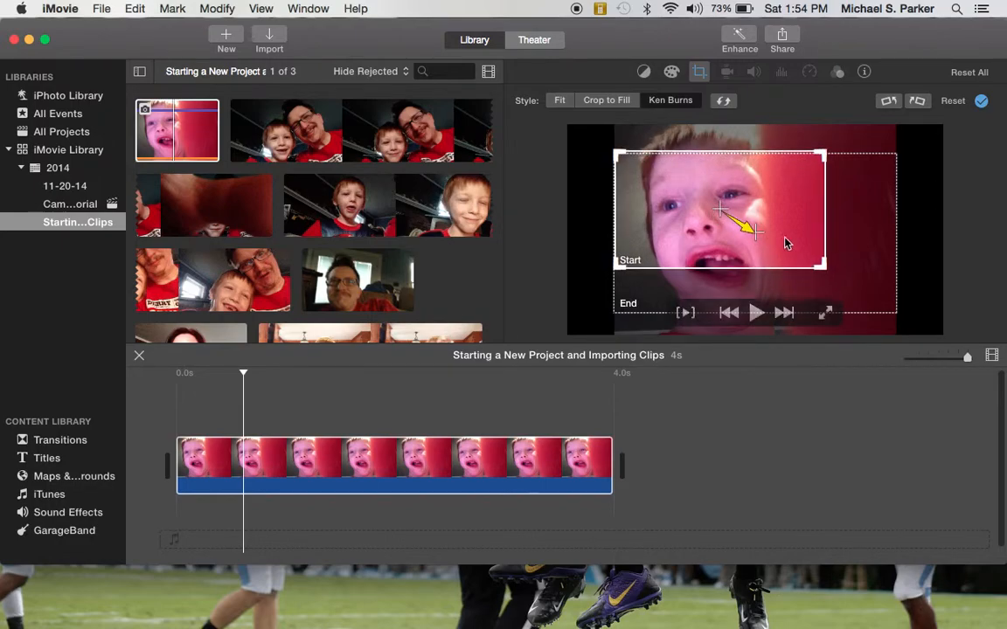
{"action": "left_click_drag", "start_coordinate": [827, 265], "coordinate": [857, 303]}
{"action": "left_click_drag", "start_coordinate": [705, 194], "coordinate": [678, 221]}
Shrink the Ken Burns End frame tightly around the boy's eyes and play the zoom-in from the beginning.
{"action": "left_click", "coordinate": [890, 228]}
{"action": "left_click_drag", "start_coordinate": [890, 162], "coordinate": [757, 247]}
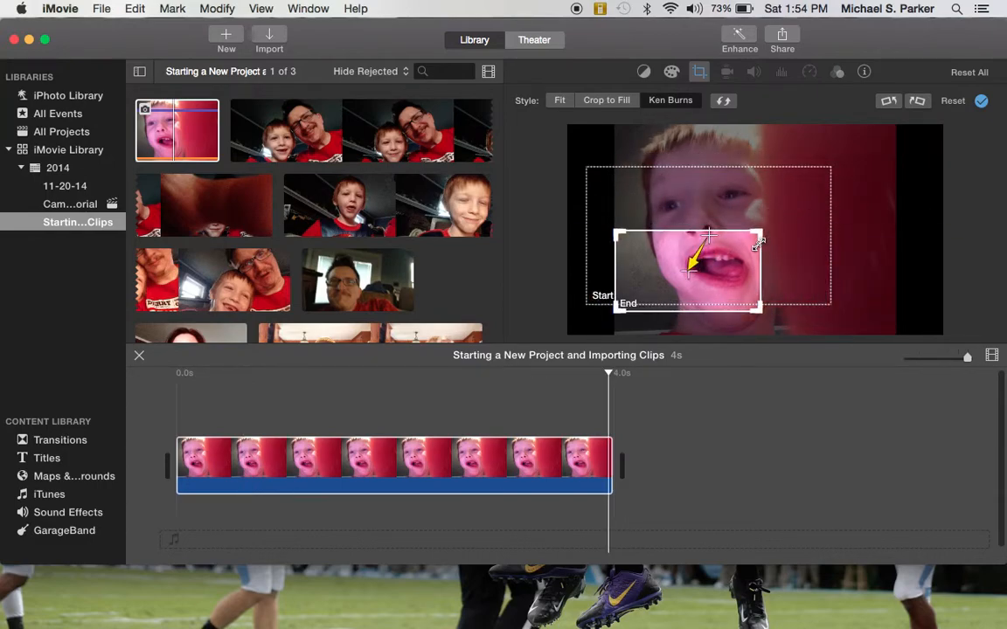
{"action": "left_click_drag", "start_coordinate": [688, 269], "coordinate": [699, 183]}
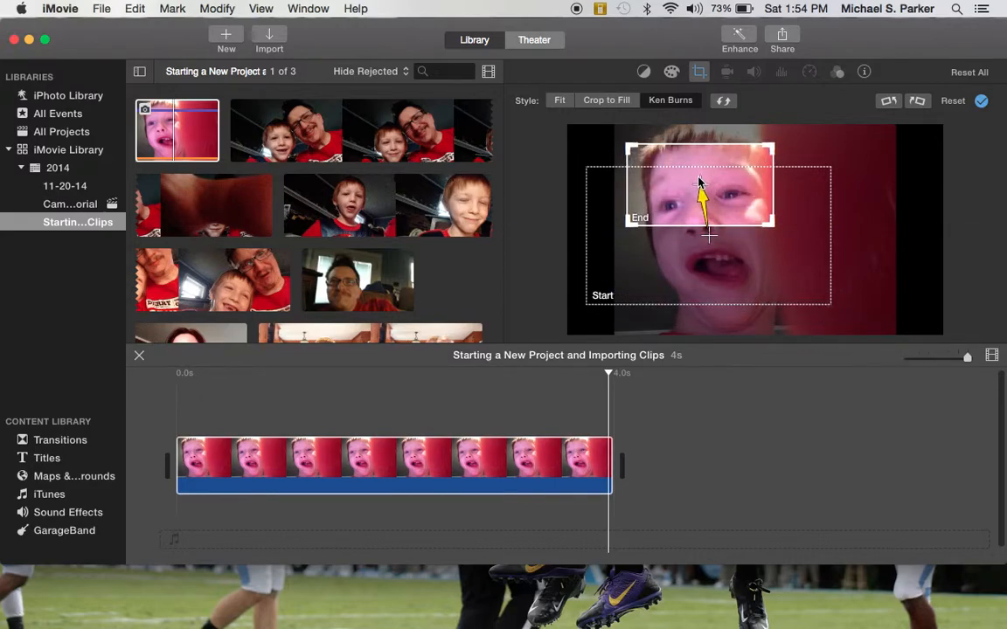
{"action": "left_click_drag", "start_coordinate": [772, 145], "coordinate": [719, 186]}
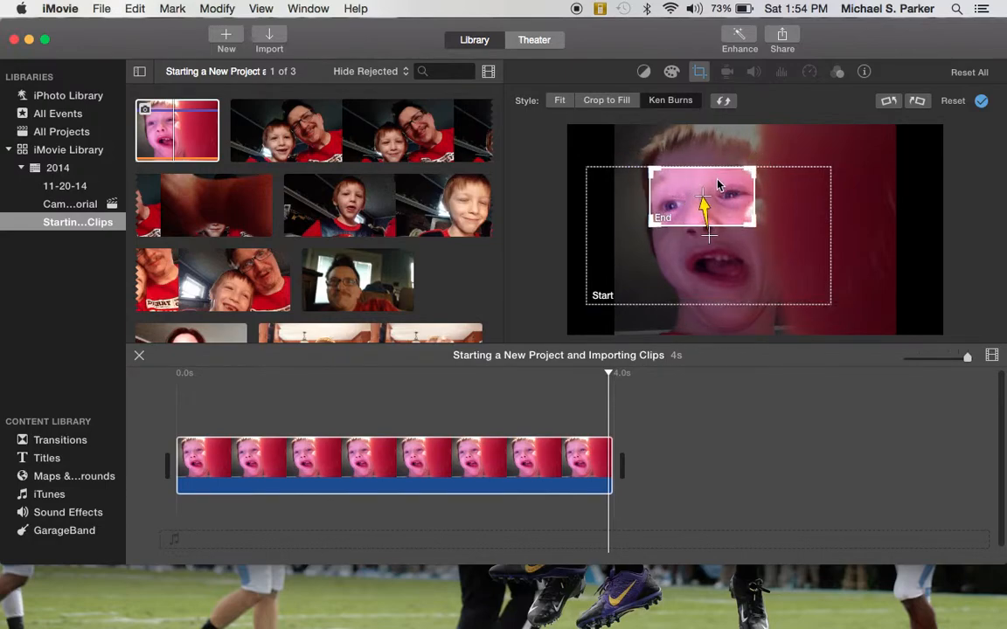
{"action": "mouse_move", "coordinate": [769, 331]}
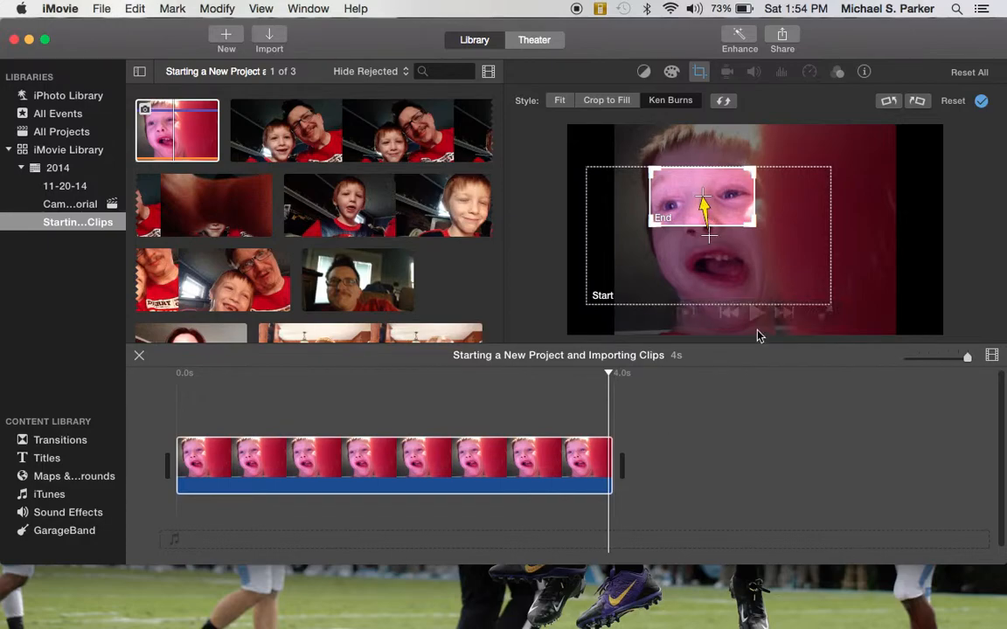
{"action": "left_click", "coordinate": [982, 101]}
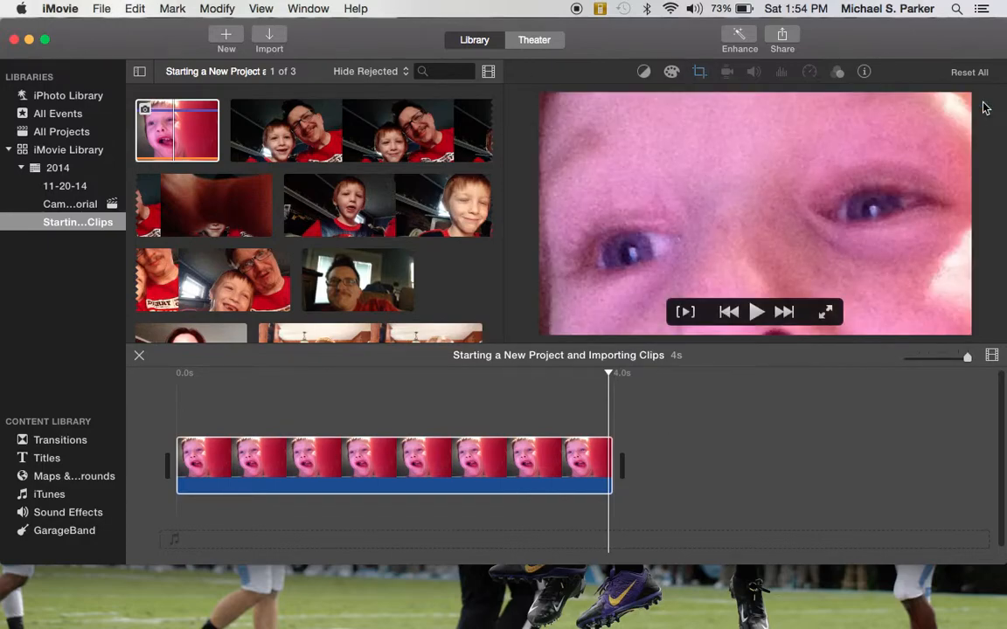
{"action": "left_click", "coordinate": [155, 430]}
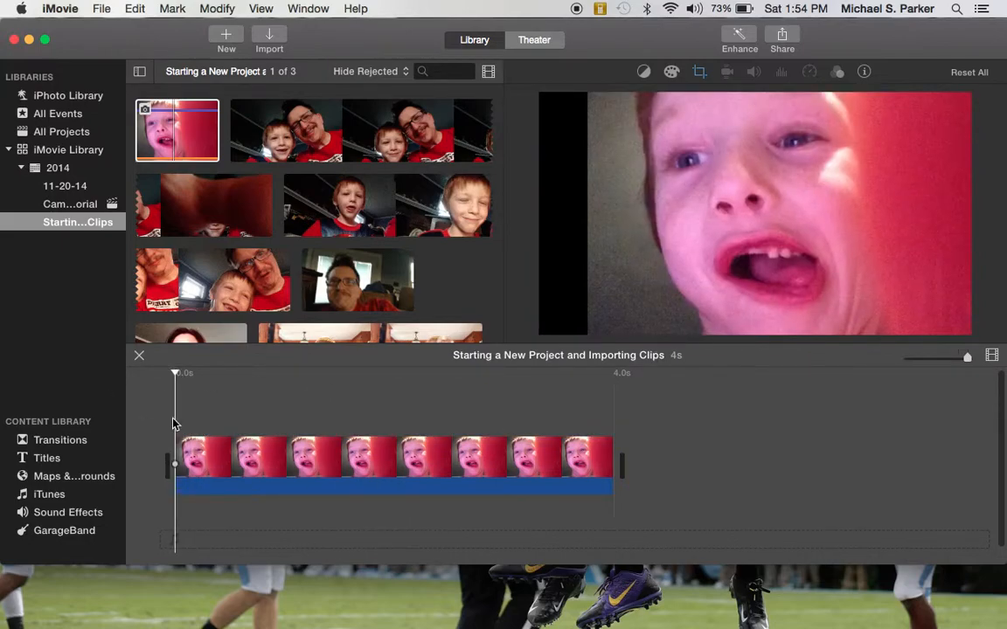
{"action": "key", "text": "space"}
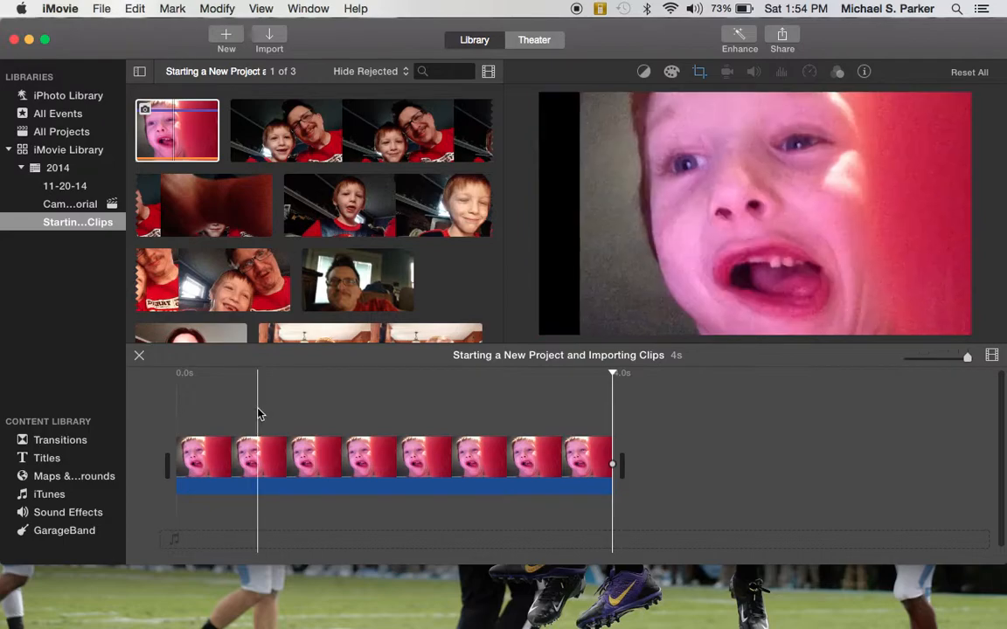
Reopen the photo's Ken Burns settings and shrink the Start frame to fit closely around the boy's eyes.
{"action": "left_click", "coordinate": [313, 472]}
{"action": "key", "text": "c"}
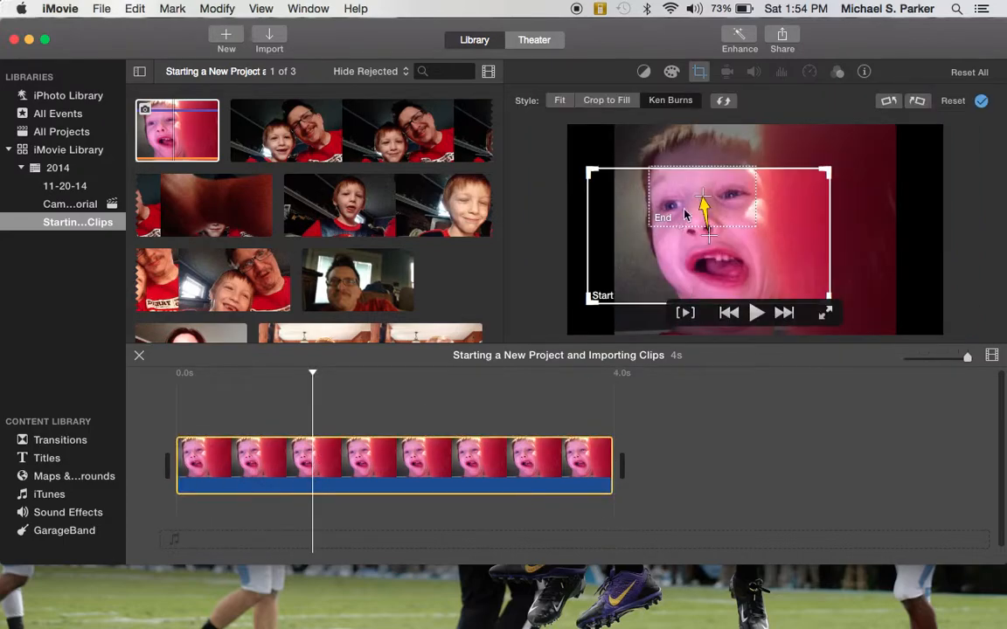
{"action": "left_click", "coordinate": [728, 216]}
{"action": "left_click", "coordinate": [779, 264]}
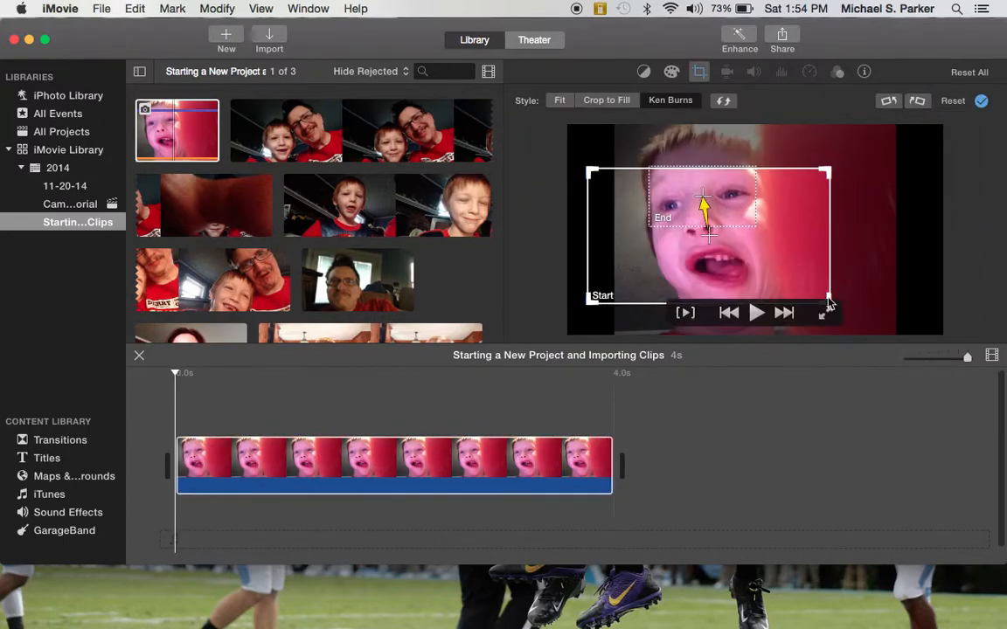
{"action": "left_click_drag", "start_coordinate": [829, 171], "coordinate": [723, 172]}
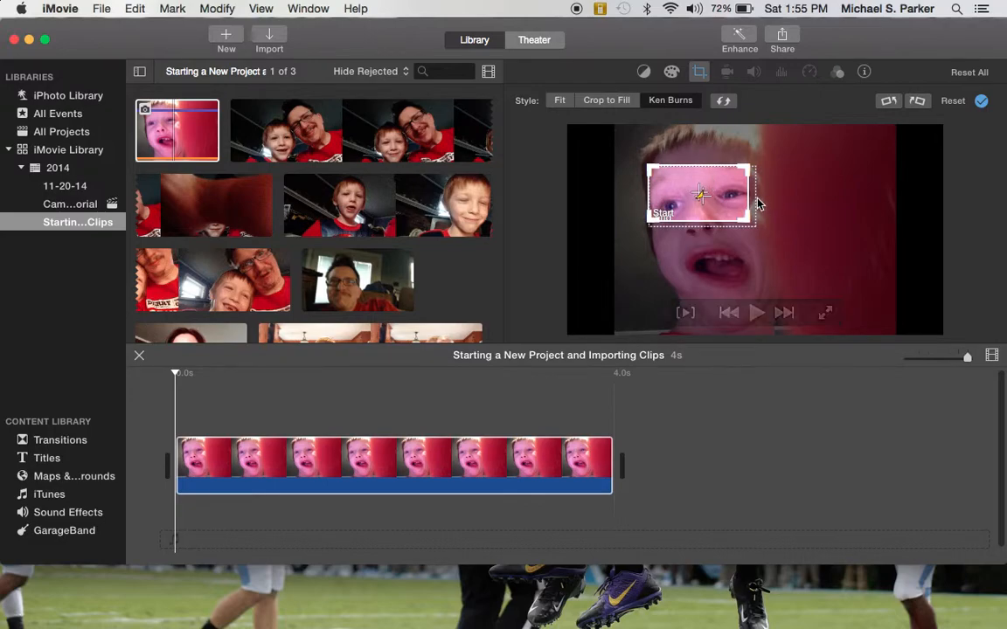
Enlarge the Ken Burns End frame to take in the boy's eyes and open mouth, and play the zoom-out.
{"action": "left_click", "coordinate": [752, 220]}
{"action": "left_click_drag", "start_coordinate": [753, 223], "coordinate": [816, 292]}
{"action": "left_click_drag", "start_coordinate": [765, 210], "coordinate": [737, 226]}
{"action": "left_click_drag", "start_coordinate": [777, 269], "coordinate": [810, 290]}
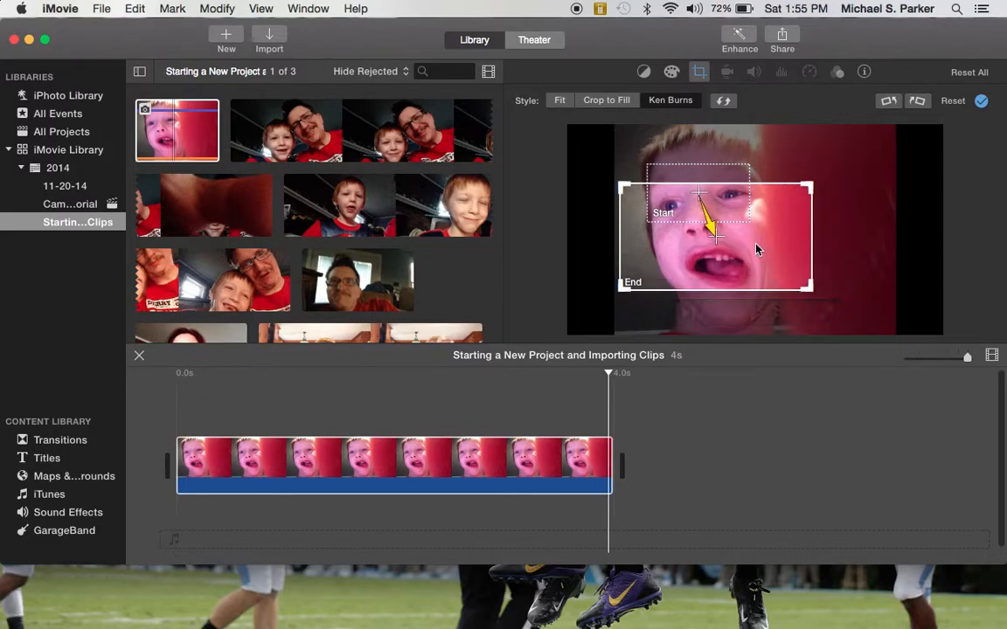
{"action": "left_click_drag", "start_coordinate": [756, 251], "coordinate": [757, 254]}
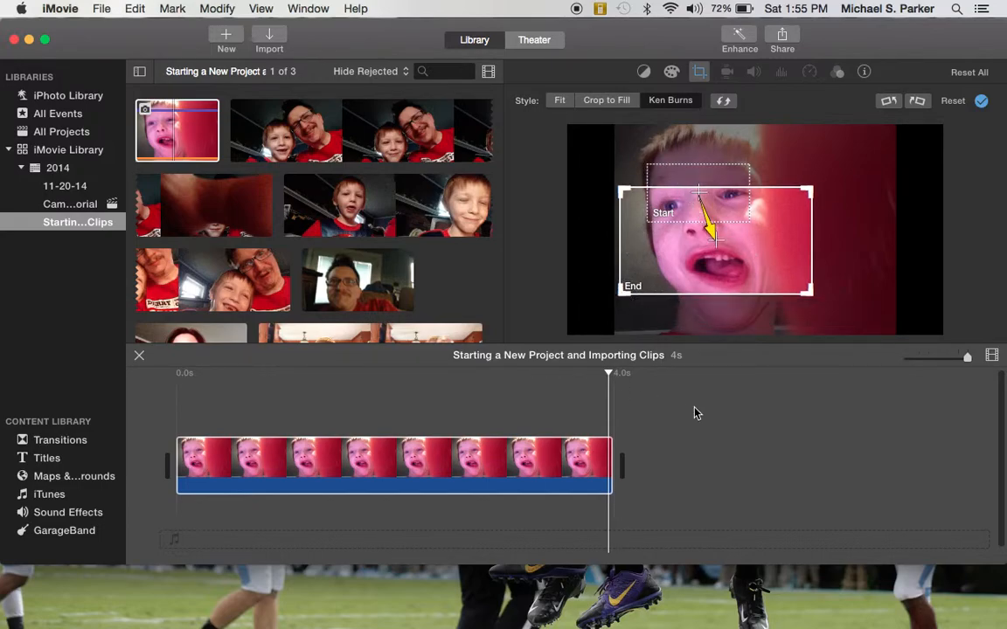
{"action": "left_click", "coordinate": [981, 102]}
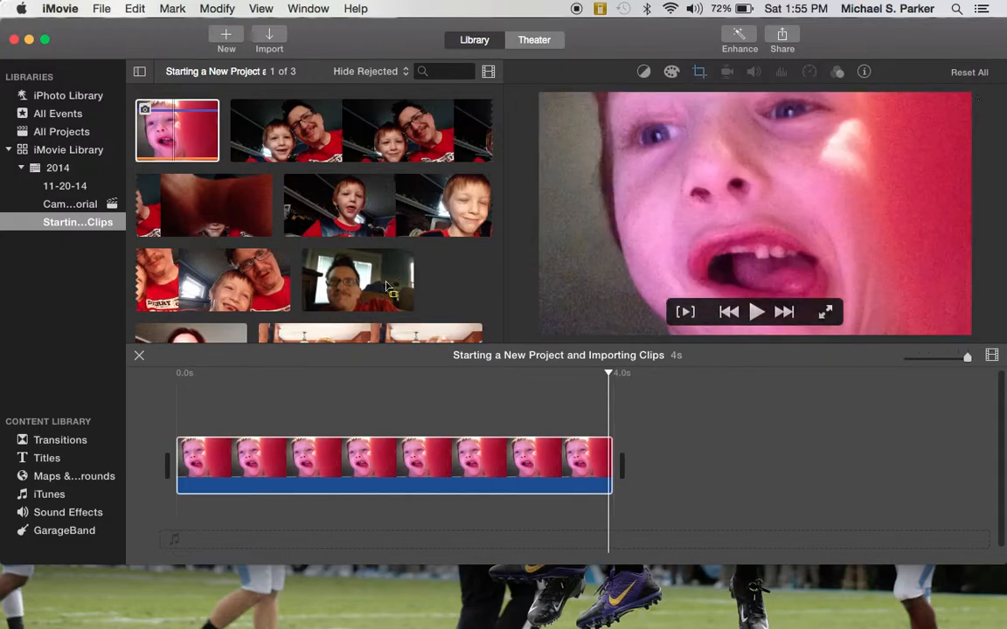
{"action": "left_click", "coordinate": [258, 393]}
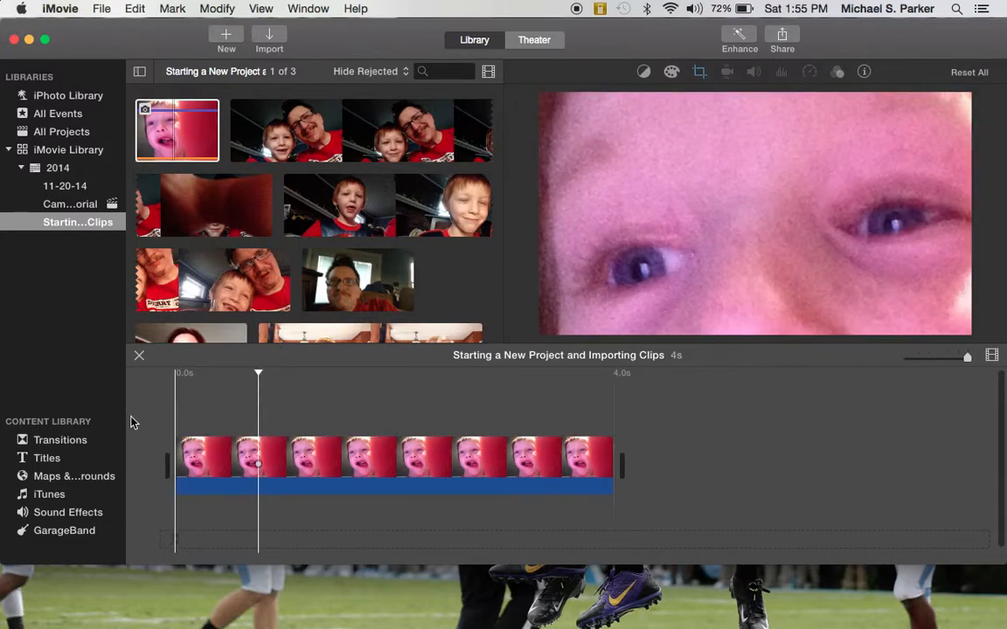
{"action": "key", "text": "space"}
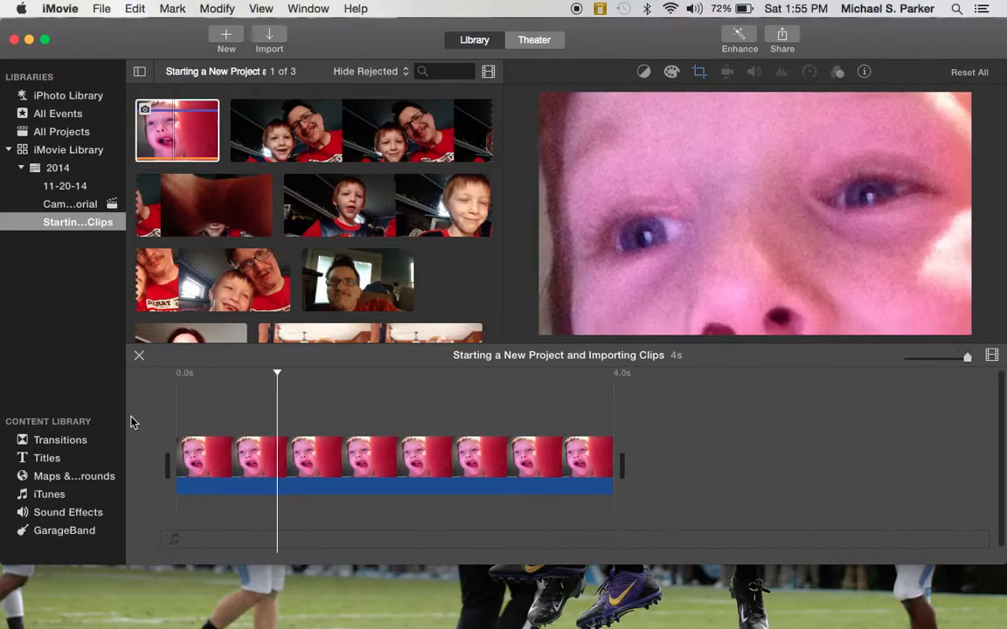